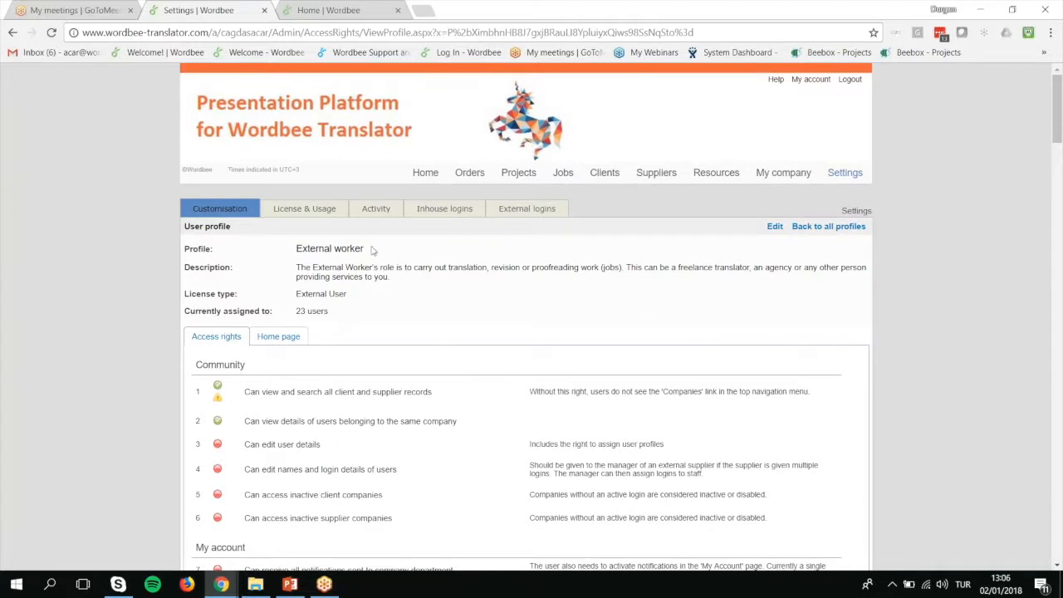
- Open the External worker profile for editing and review its rights to view and amend prices and services
drag(369, 250, 296, 249)
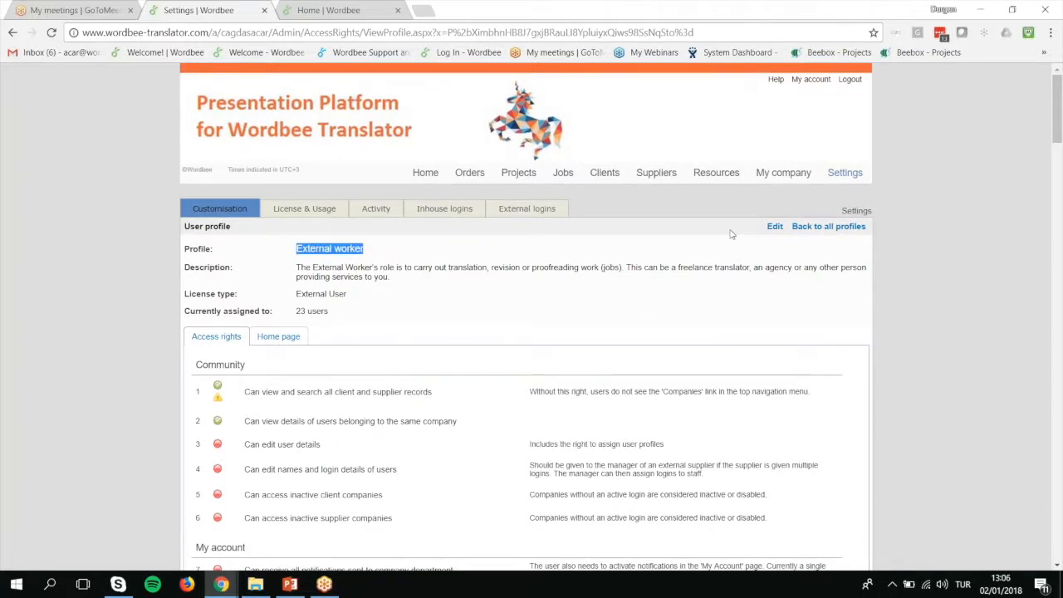
click(775, 226)
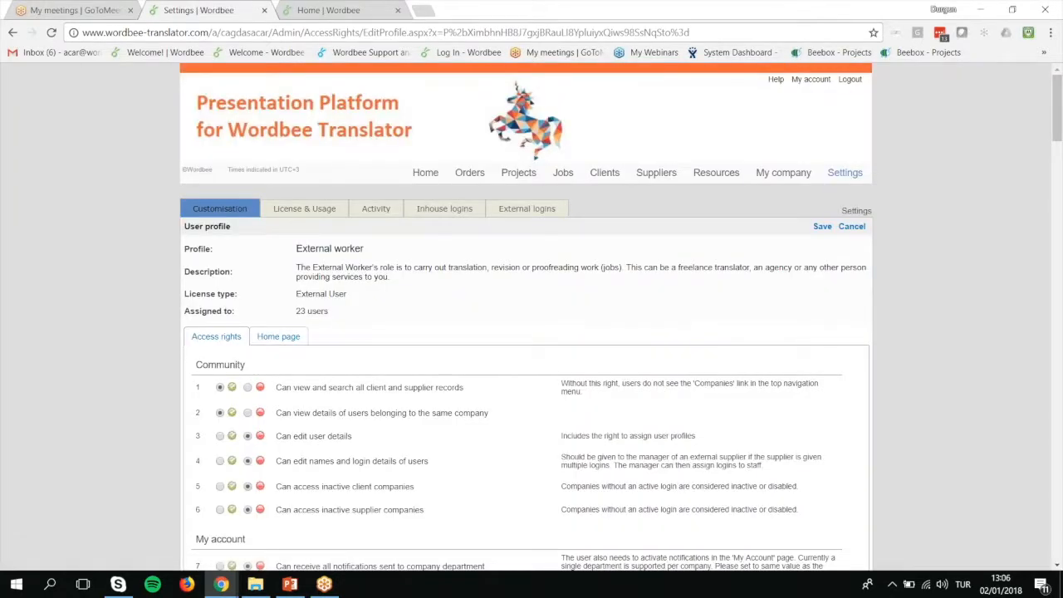
scroll(532, 333, down, 5)
scroll(532, 332, down, 1)
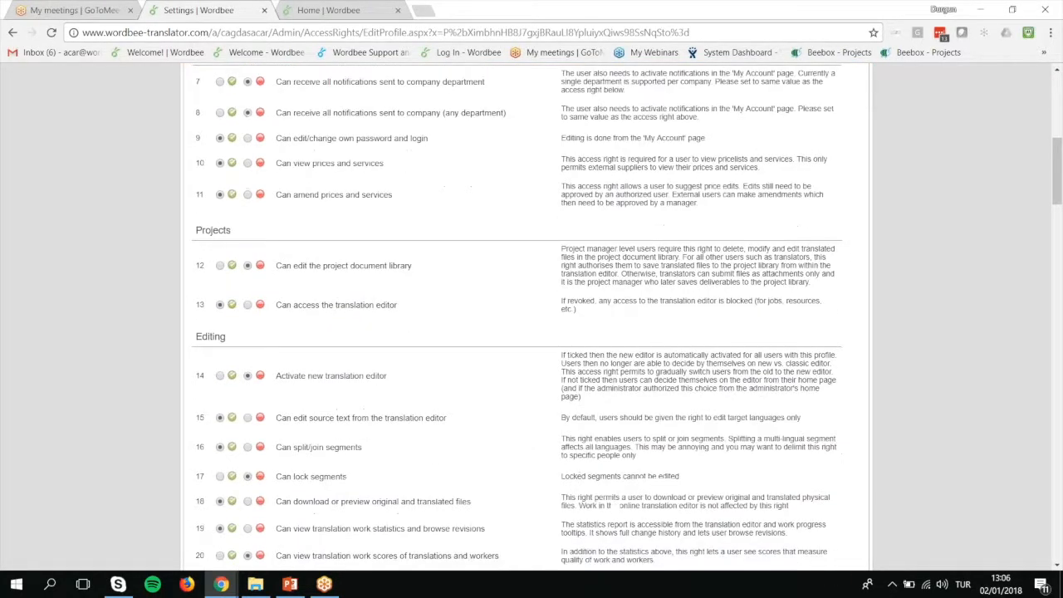
scroll(502, 174, up, 1)
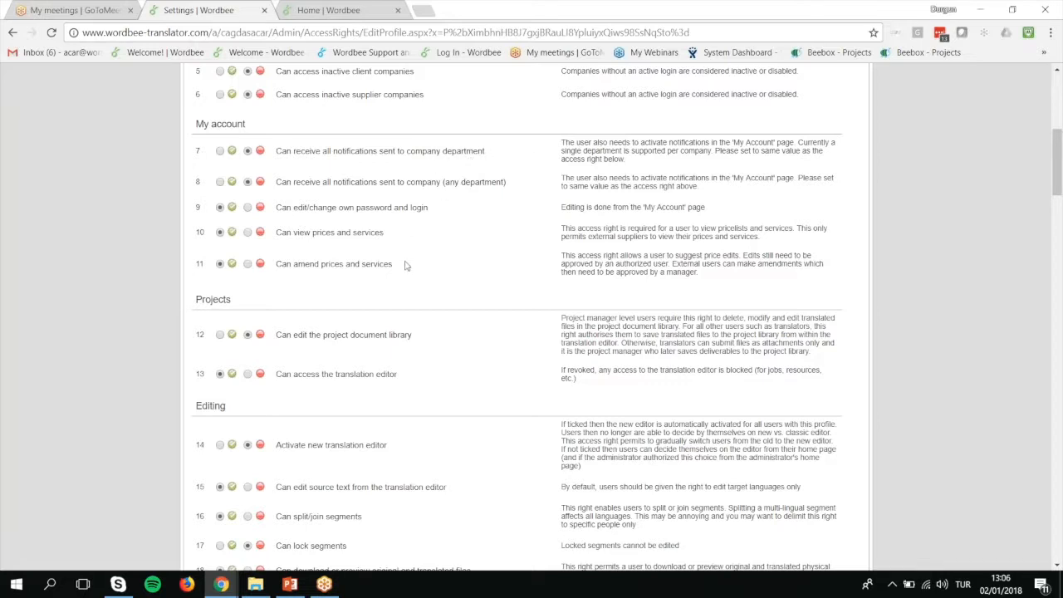
drag(406, 266, 276, 233)
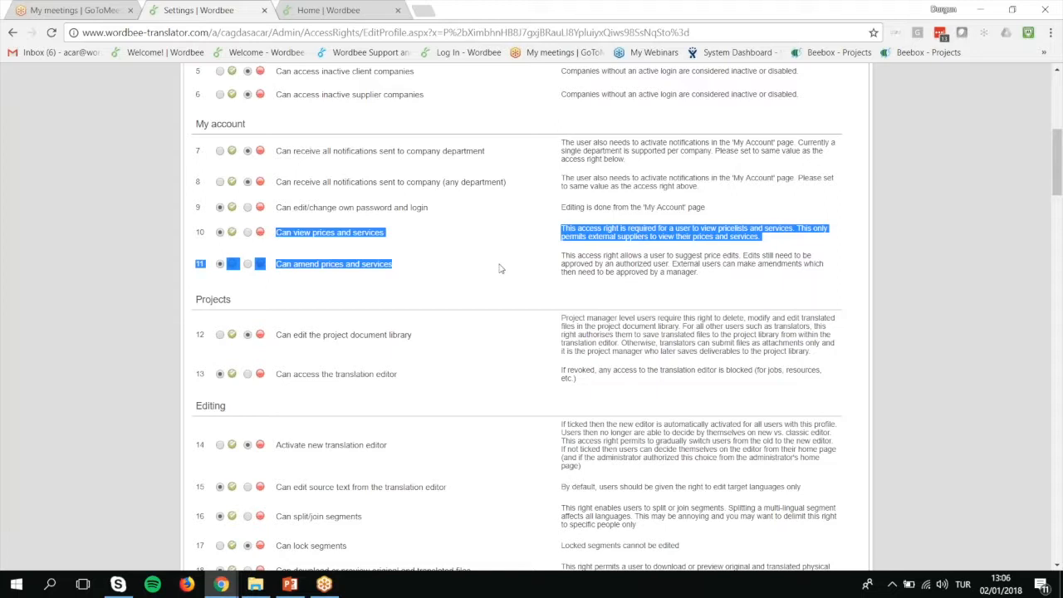
click(398, 272)
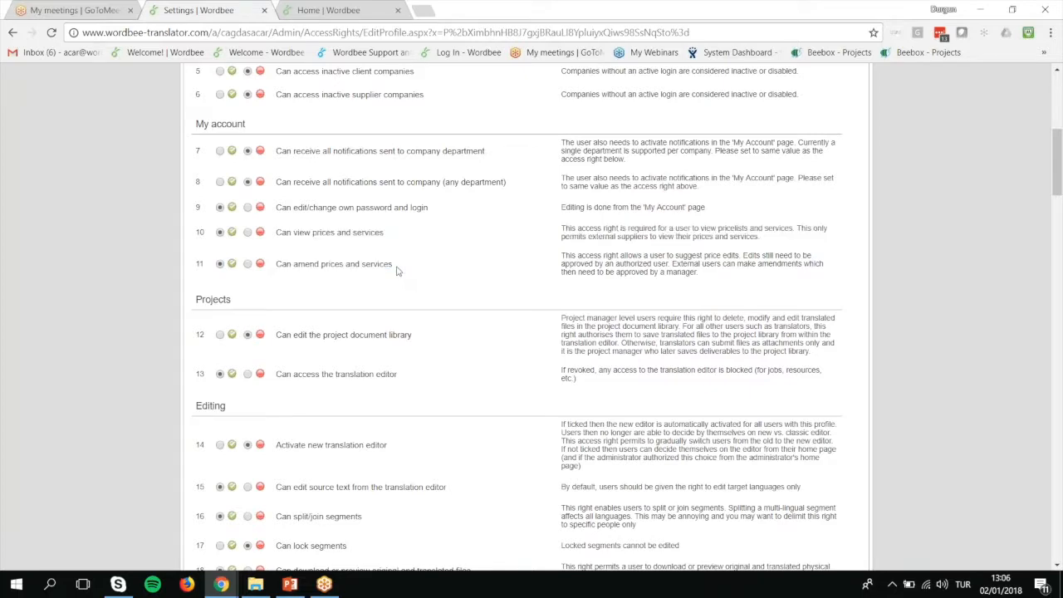
- Check the External worker right to view and search all client and supplier records, and save the profile
scroll(398, 272, up, 3)
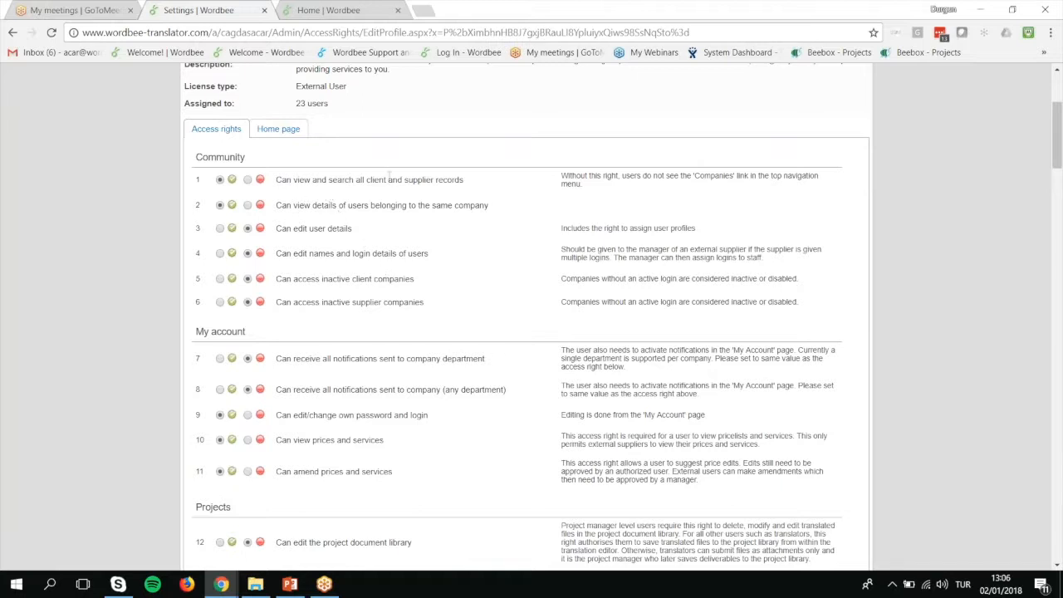
drag(470, 184, 277, 176)
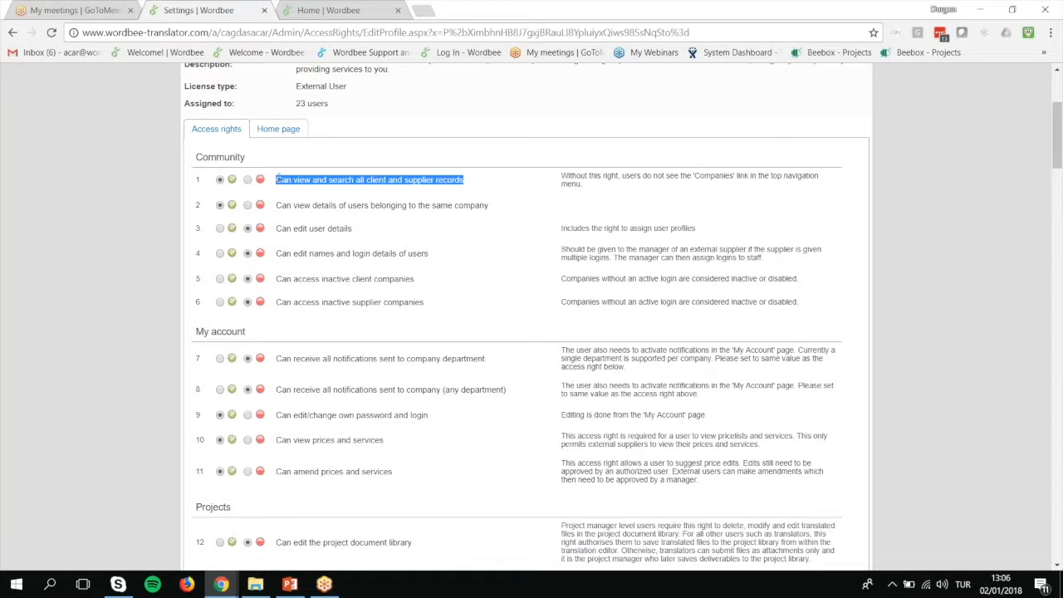
scroll(333, 193, up, 1)
drag(365, 110, 297, 111)
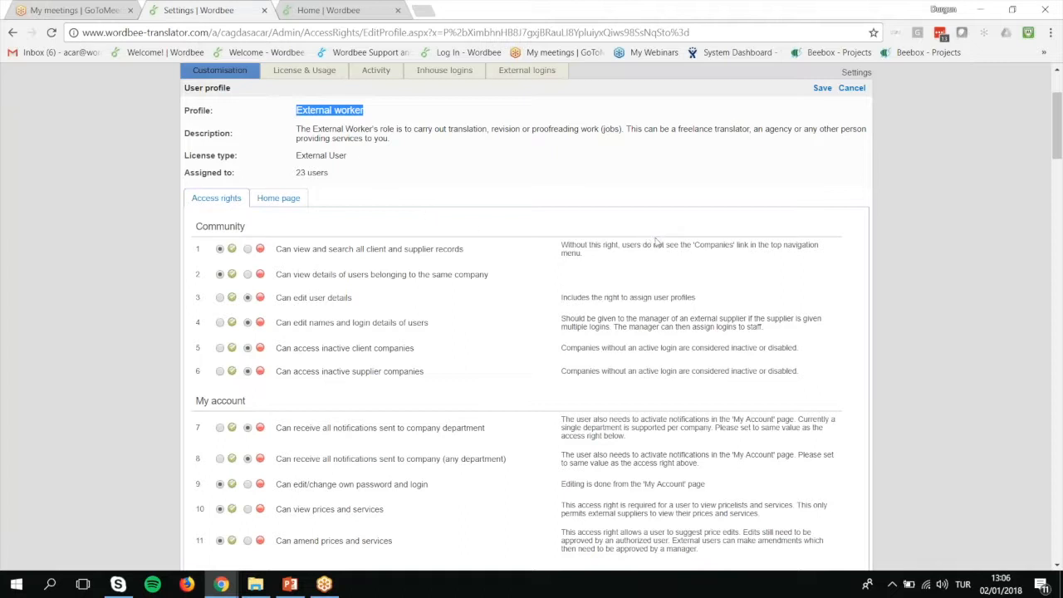
click(823, 89)
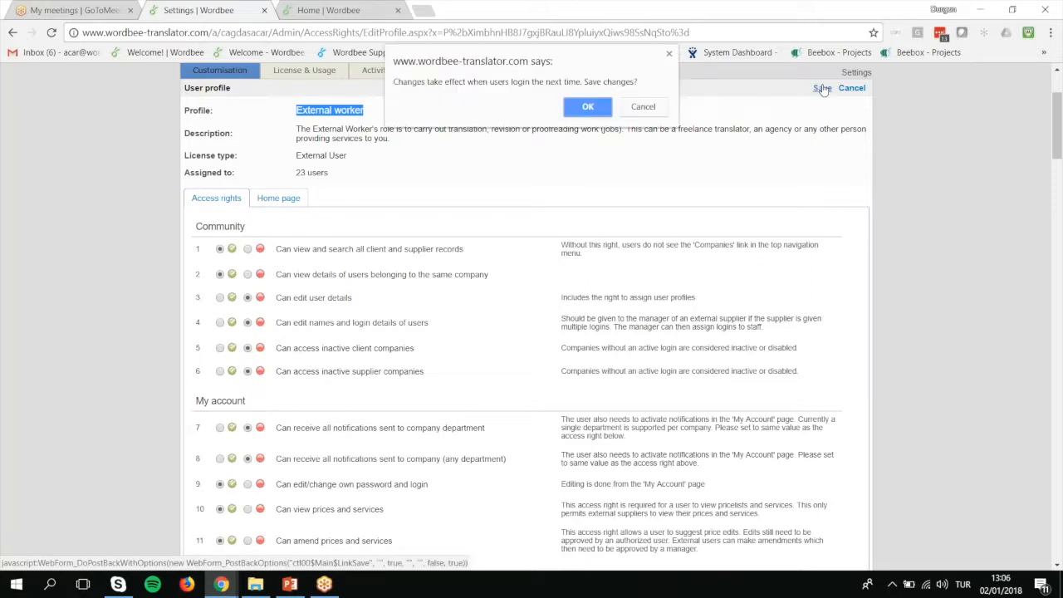
click(587, 108)
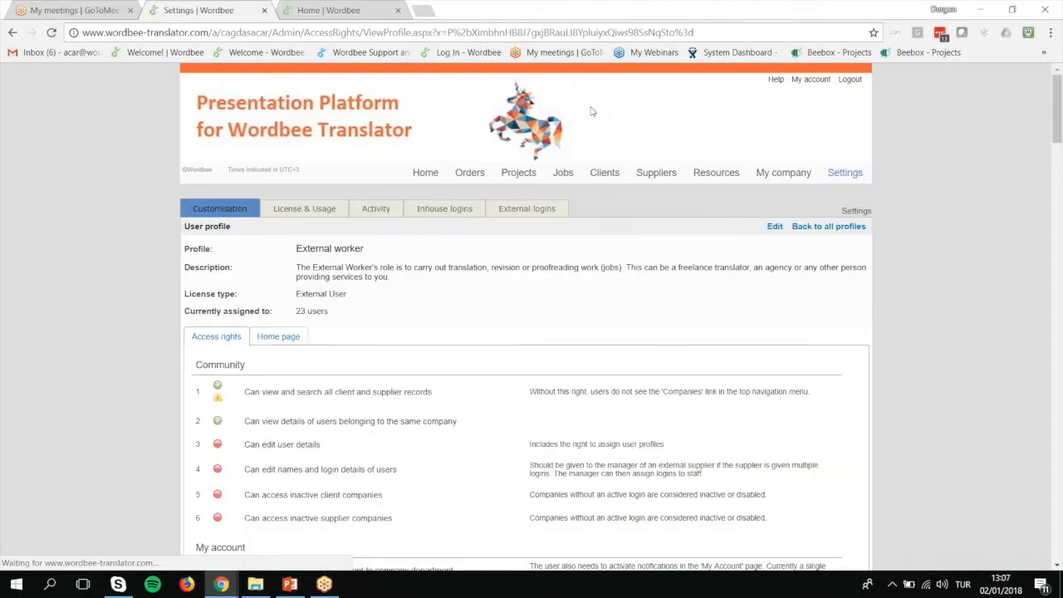
- Switch to the supplier's Wordbee browser window, open its company prices and look through the available pricelists
key(alt+Tab)
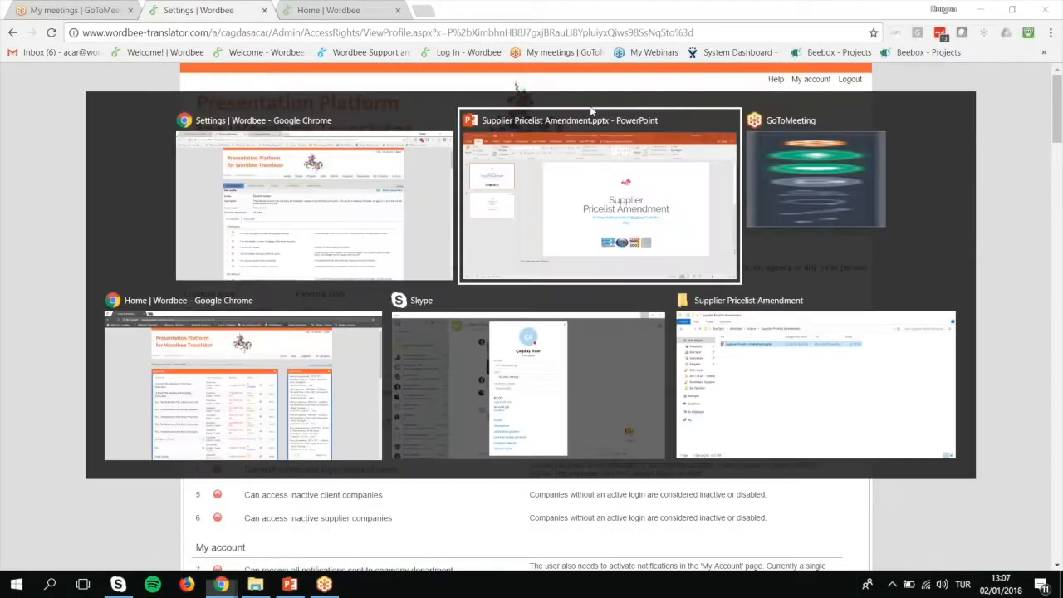
key(alt+Tab)
key(alt+Tab)
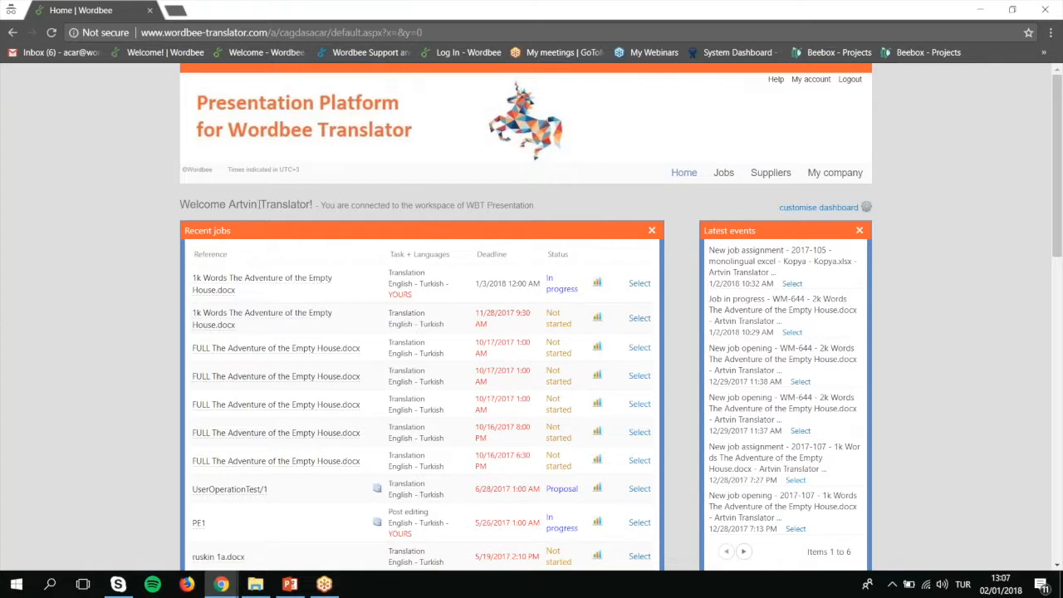
mouse_move(833, 177)
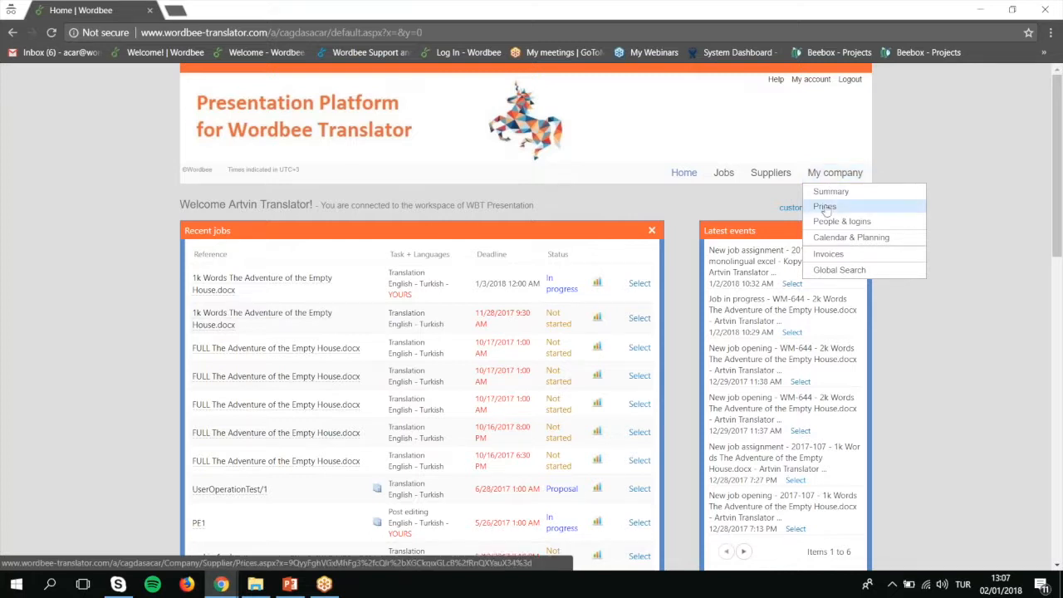
click(825, 210)
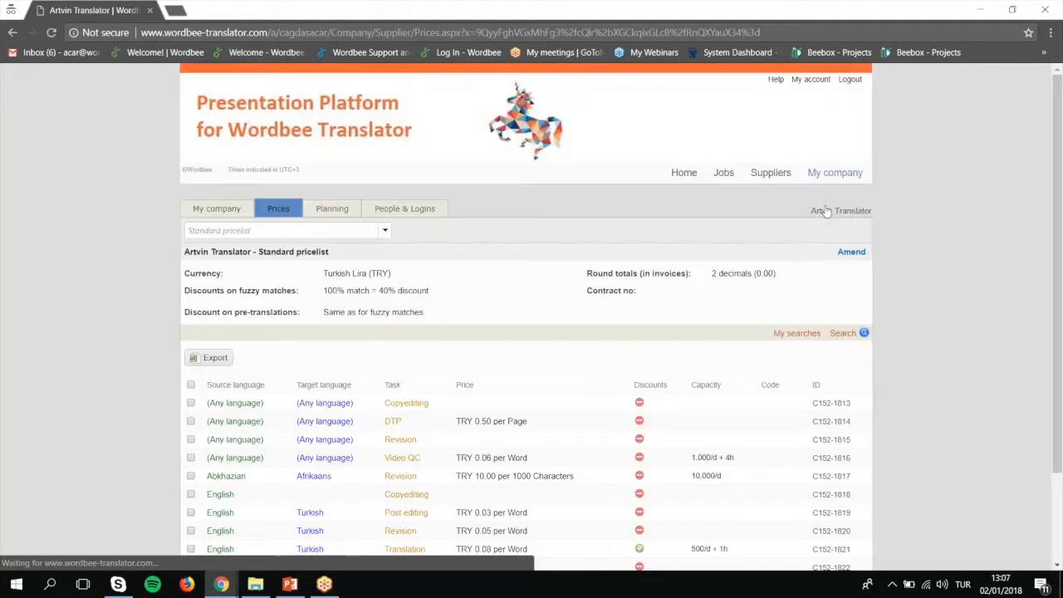
scroll(825, 210, down, 2)
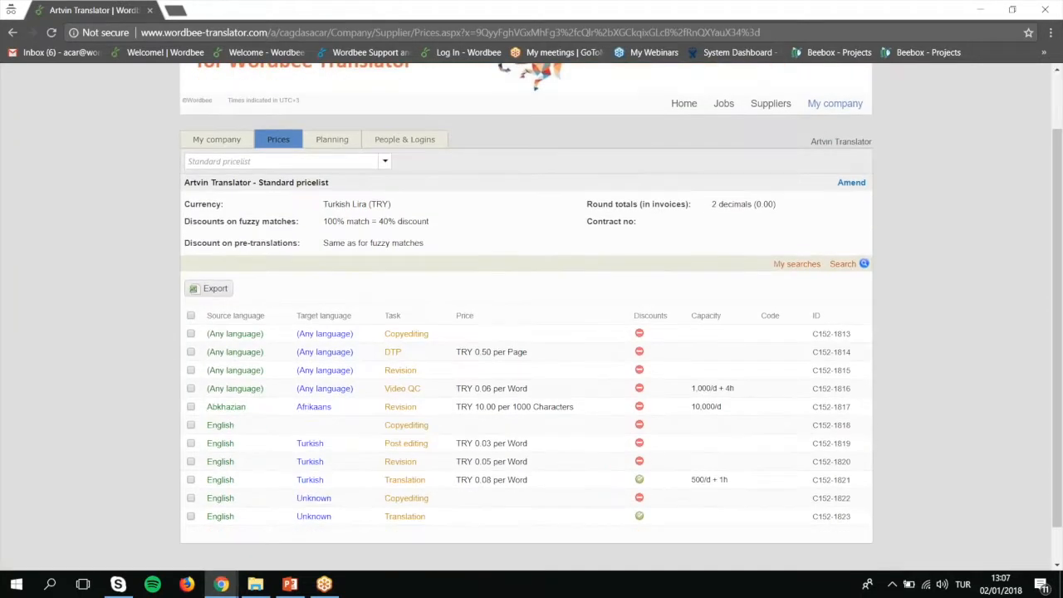
click(387, 162)
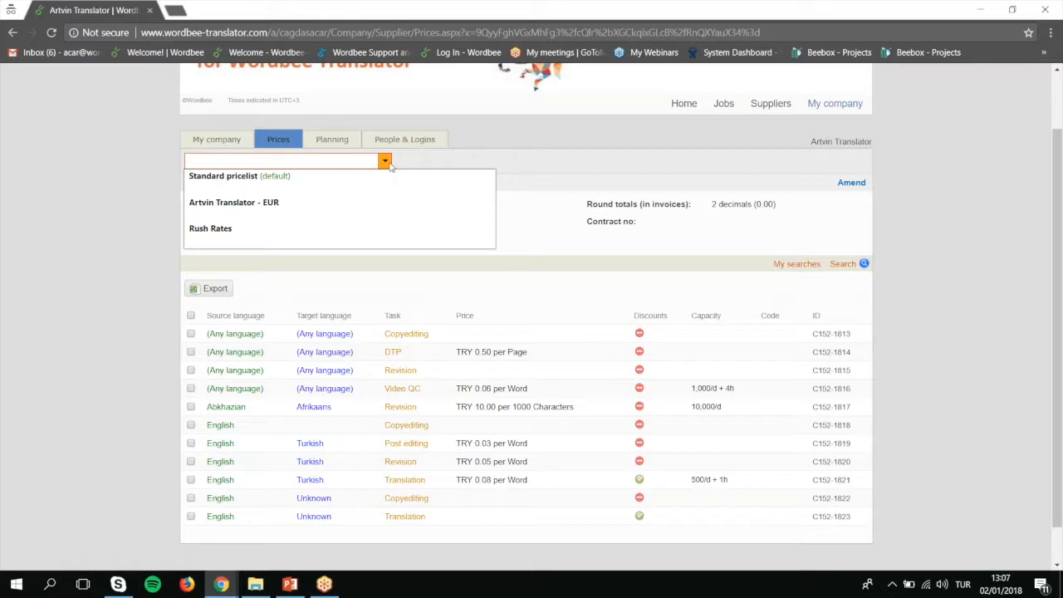
click(533, 152)
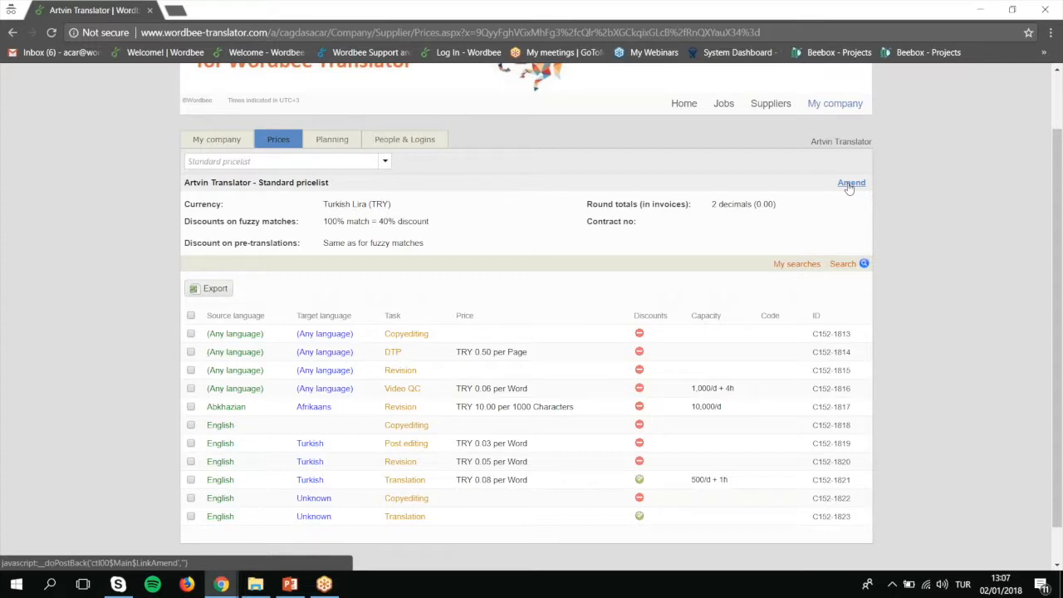
- Start an amendment draft of the supplier's standard pricelist
click(520, 480)
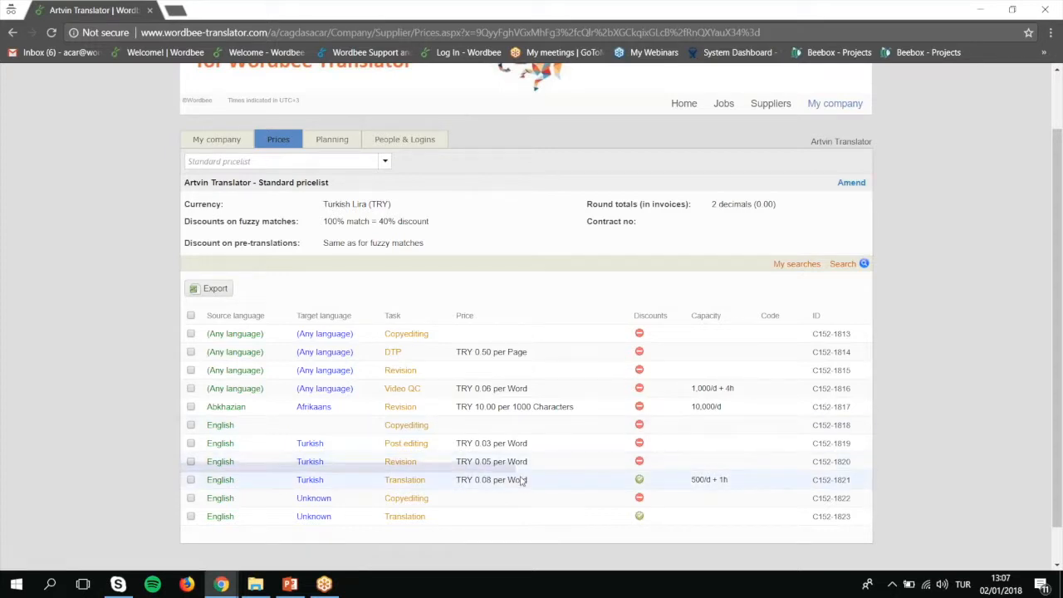
click(842, 184)
click(588, 138)
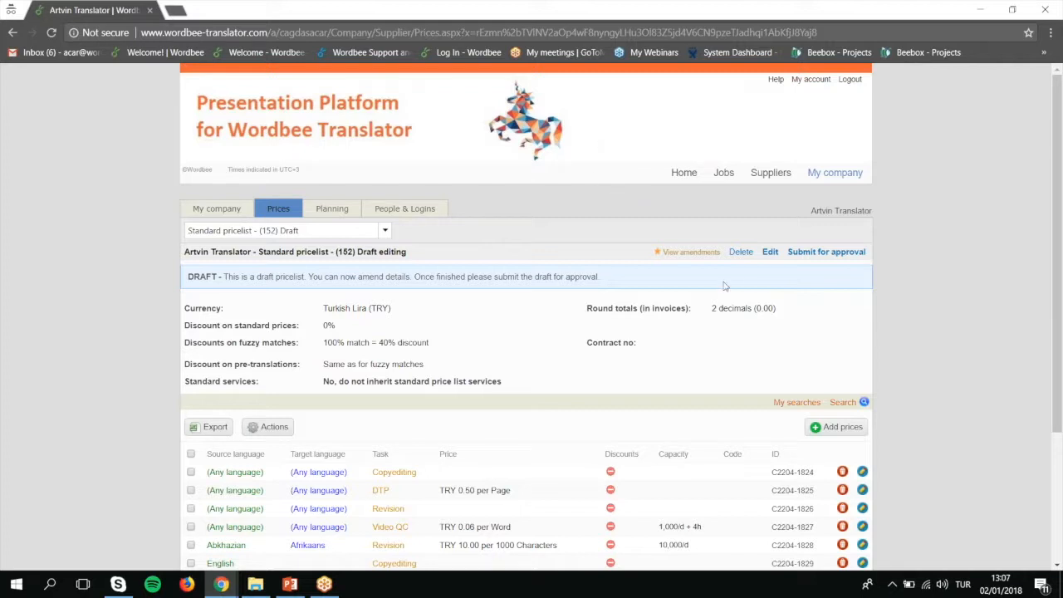
- Set the English to Turkish Translation price in the draft to TRY 0.085 per word
scroll(732, 323, down, 1)
scroll(612, 478, down, 1)
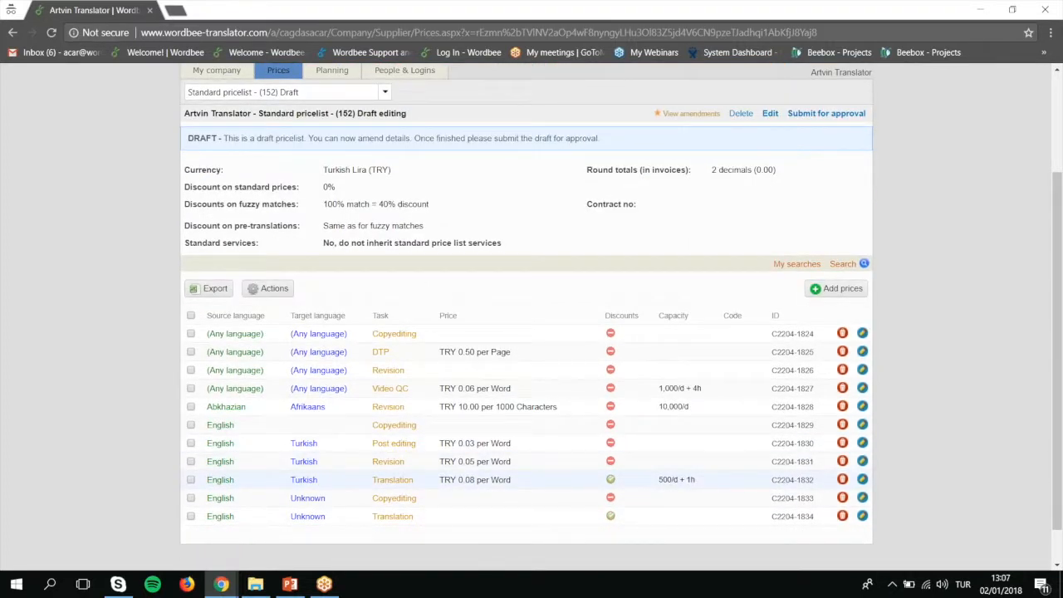
click(862, 480)
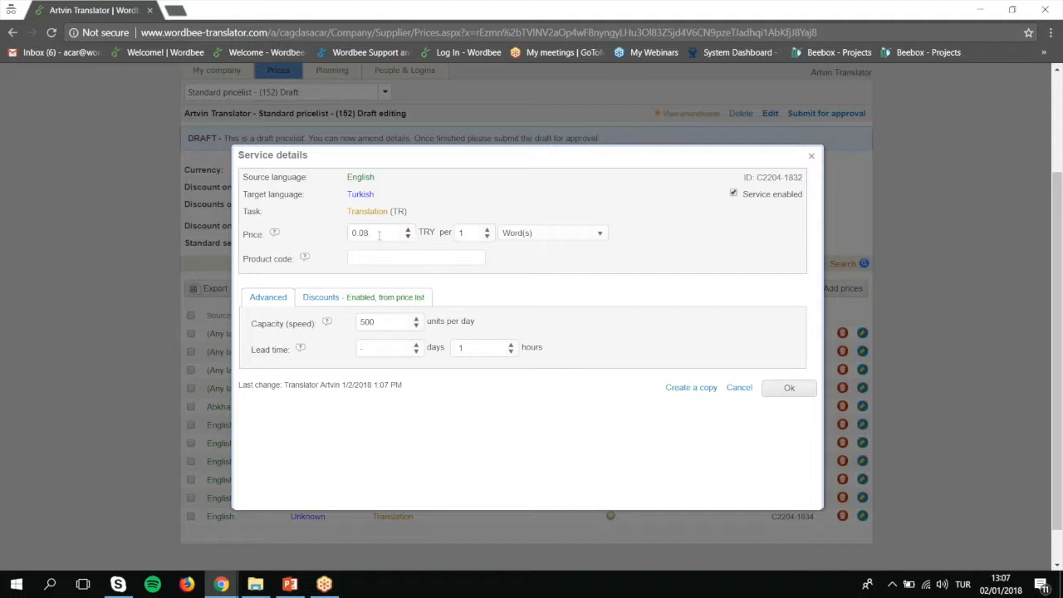
text(5)
click(789, 389)
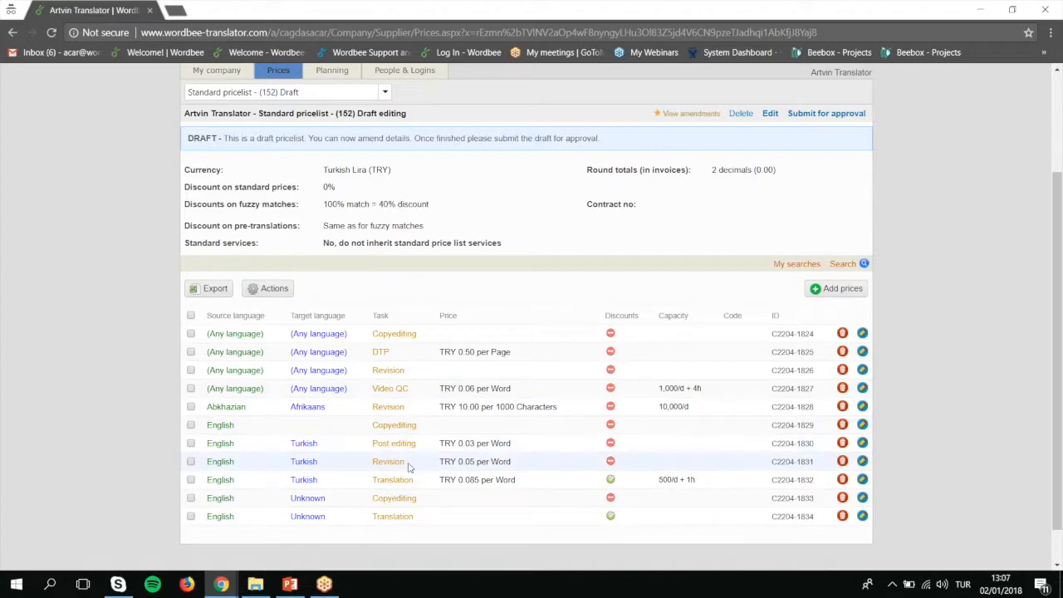
- Set the English to Turkish Revision price in the draft to TRY 0.055 per word
click(863, 462)
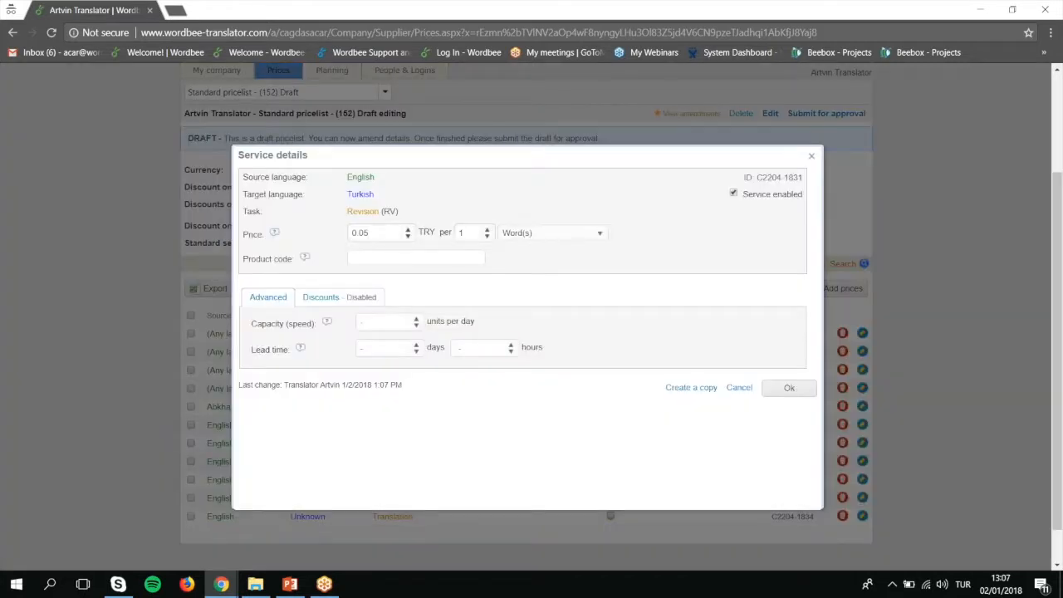
text(5)
click(789, 389)
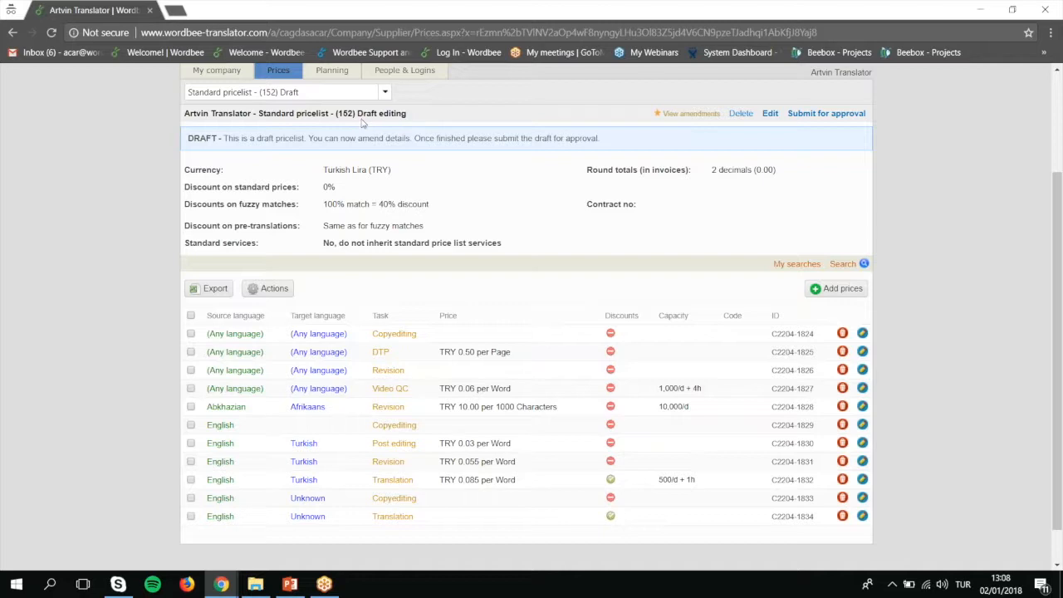
- Review the draft pricelist's amendments, comparing the original values with the amended ones
drag(408, 116, 358, 114)
click(690, 113)
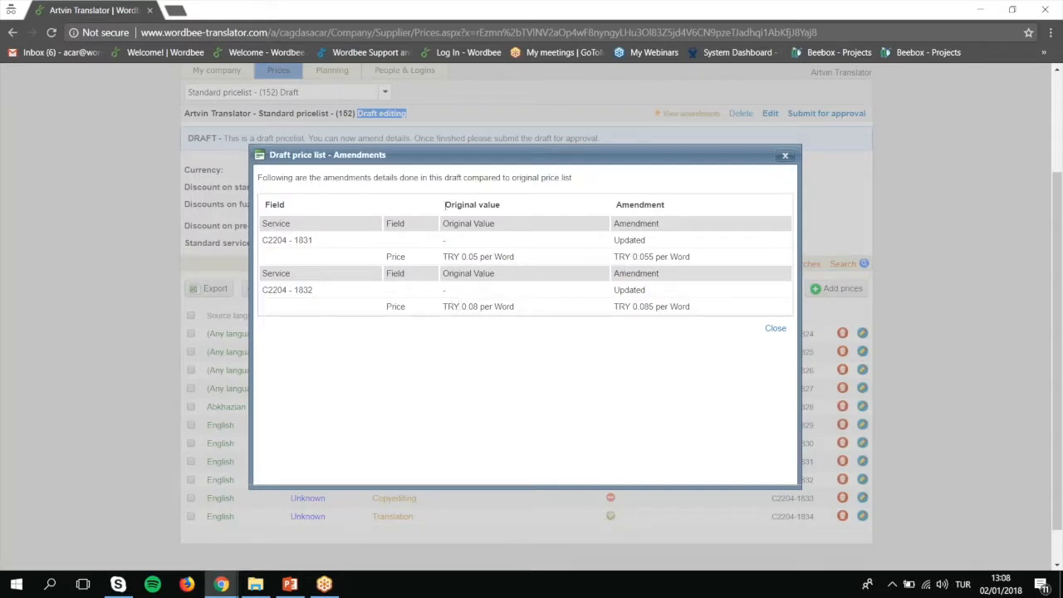
drag(502, 204, 445, 204)
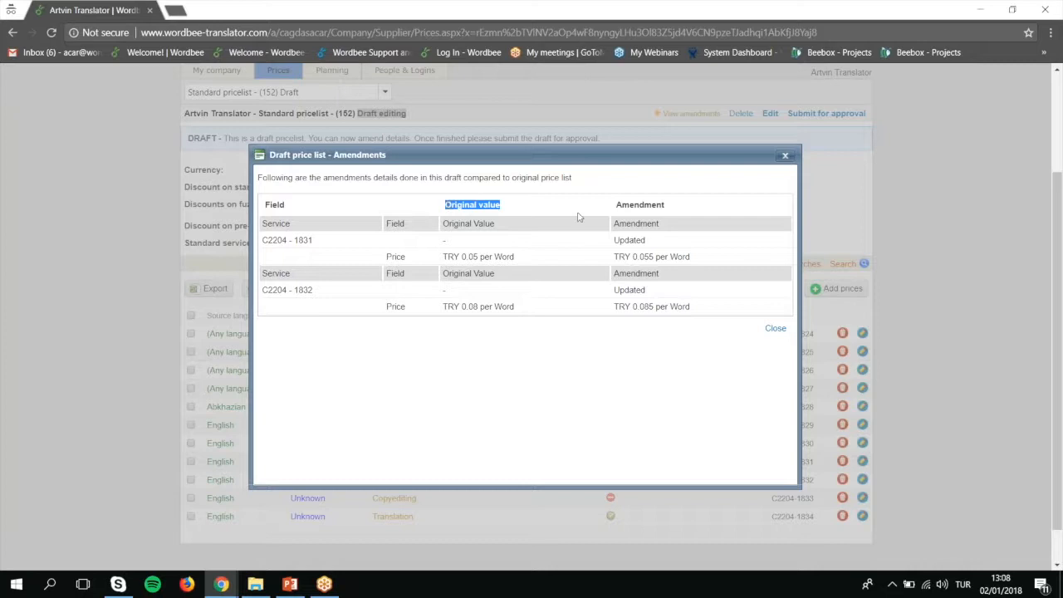
drag(664, 204, 616, 205)
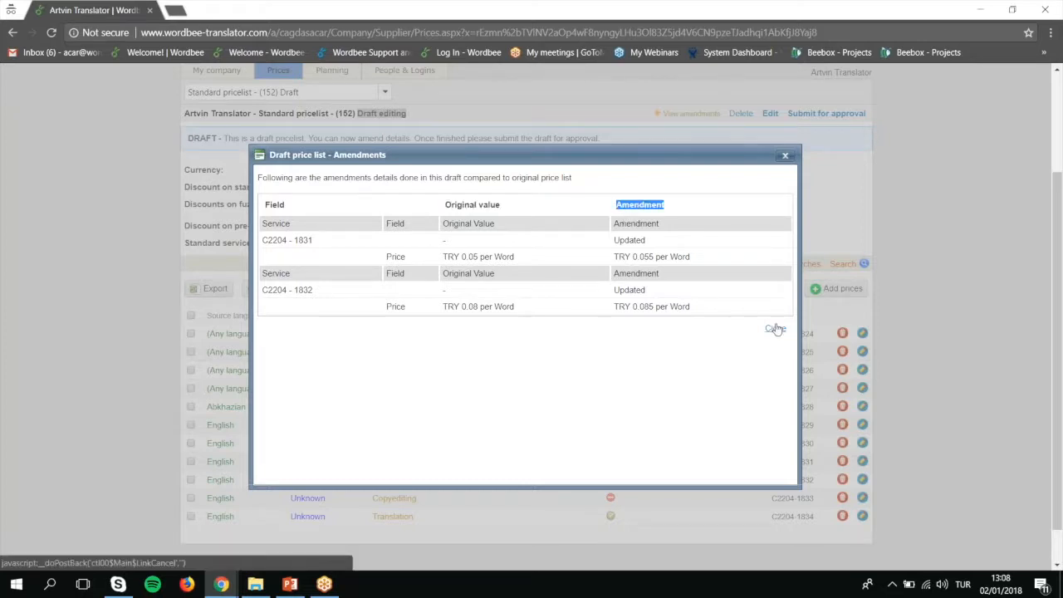
click(775, 329)
- Submit the draft pricelist for approval and check its status in the heading
click(791, 115)
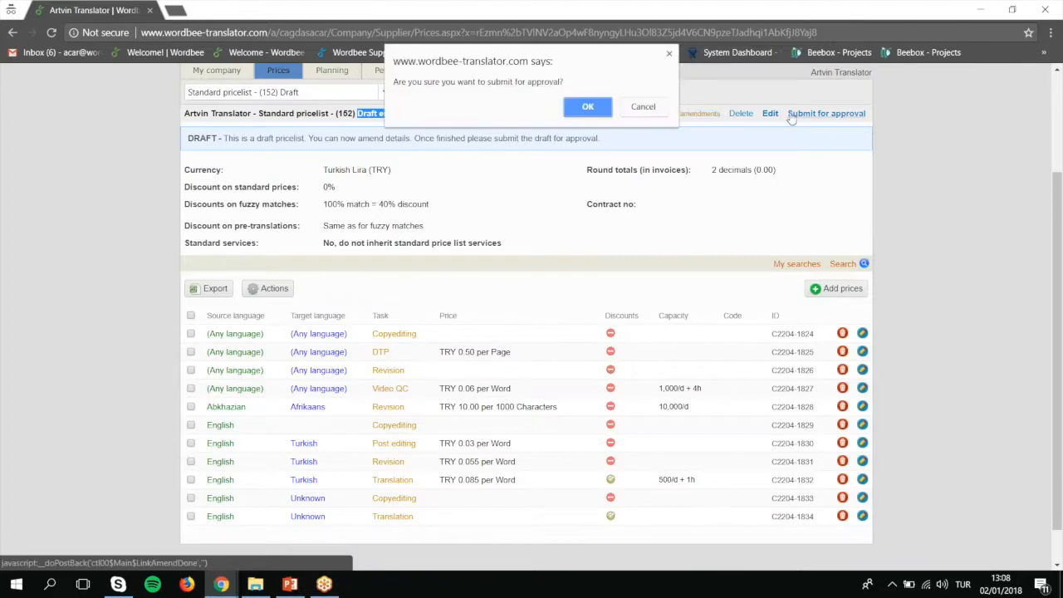
click(602, 111)
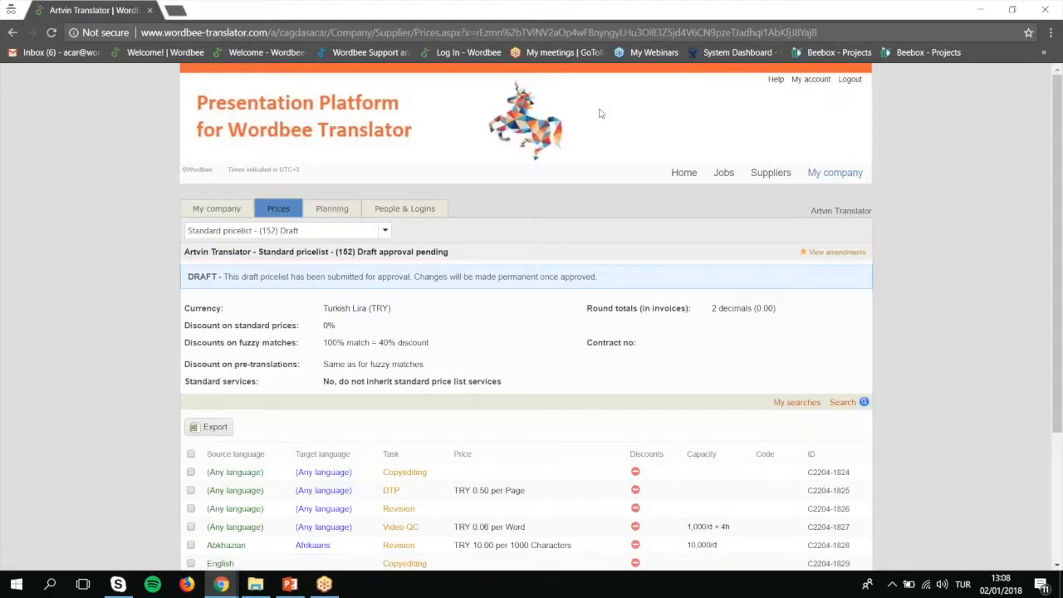
drag(450, 255, 380, 259)
- Switch to the manager's browser session and open the Artvin Translator supplier's draft pricelist that is pending approval
key(alt+Tab)
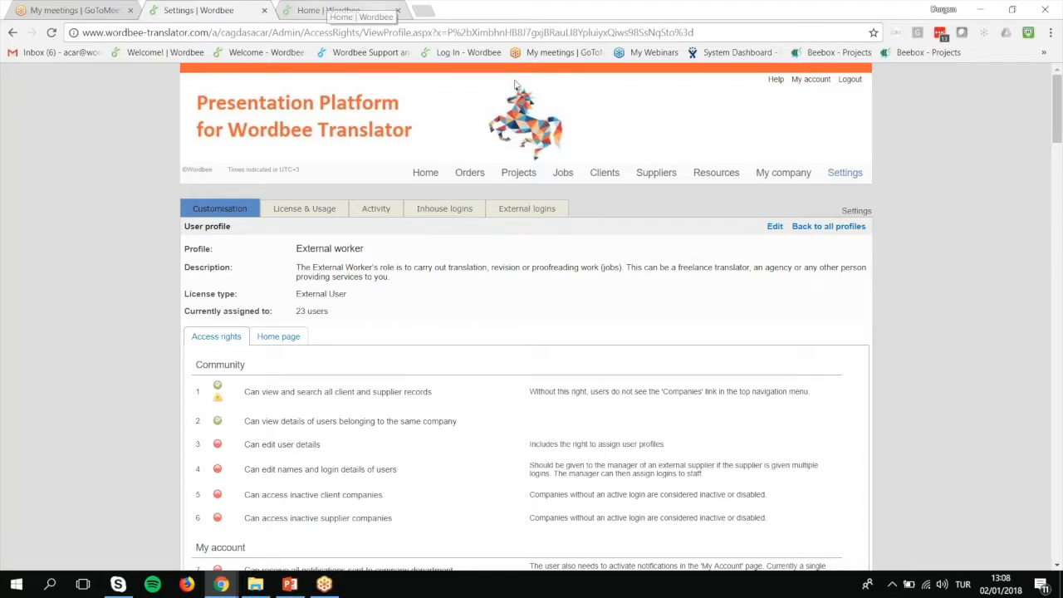
mouse_move(666, 177)
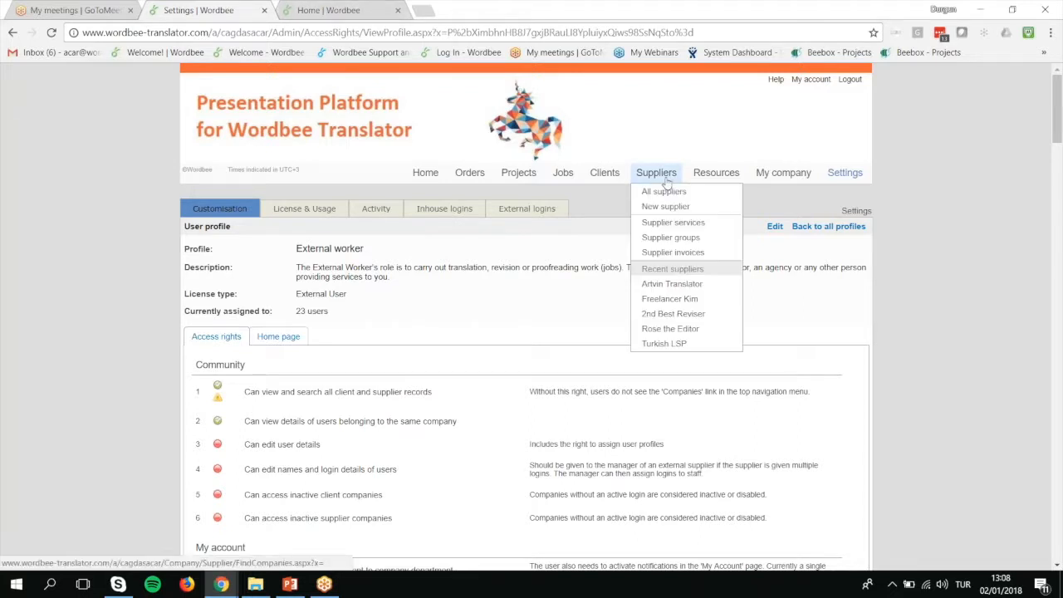
click(688, 285)
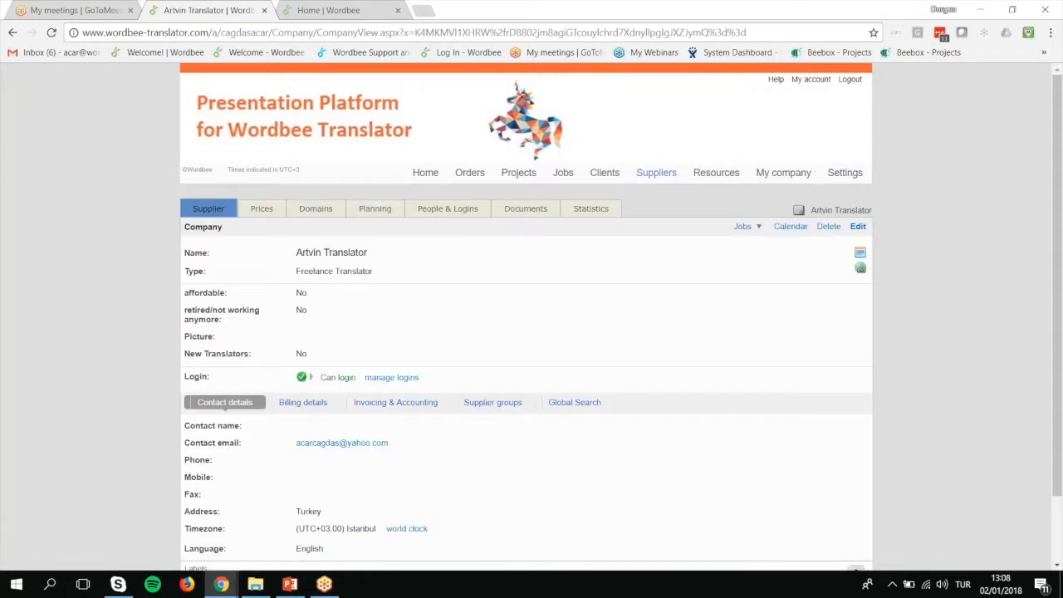
click(263, 213)
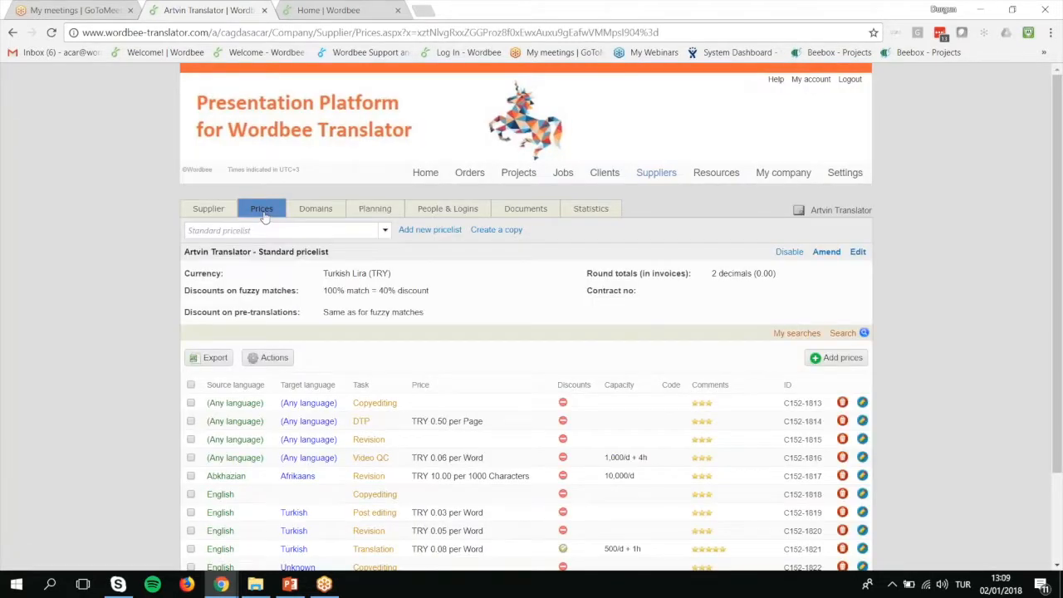
click(385, 231)
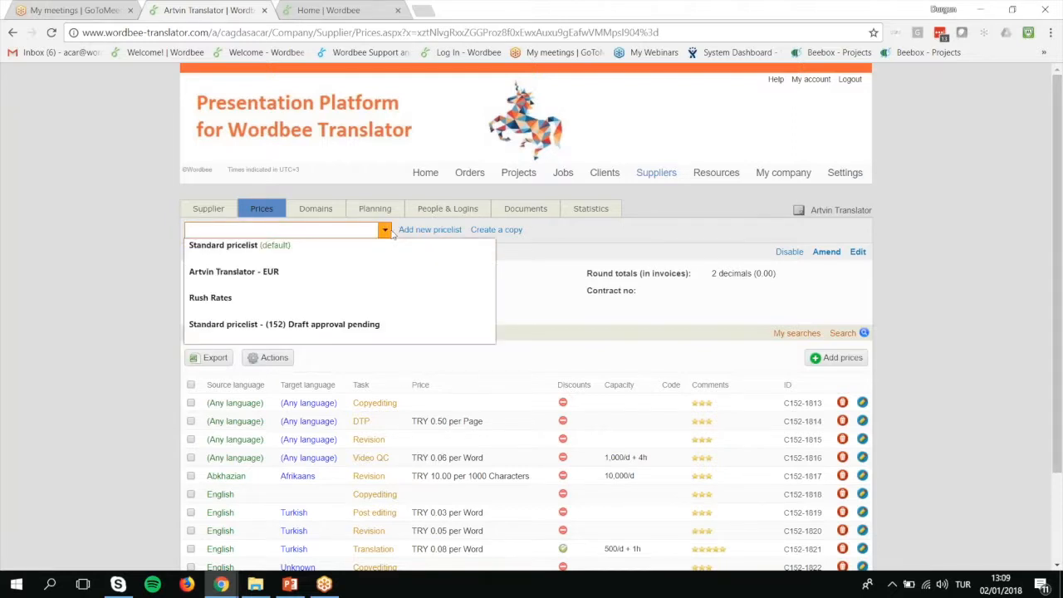
click(368, 329)
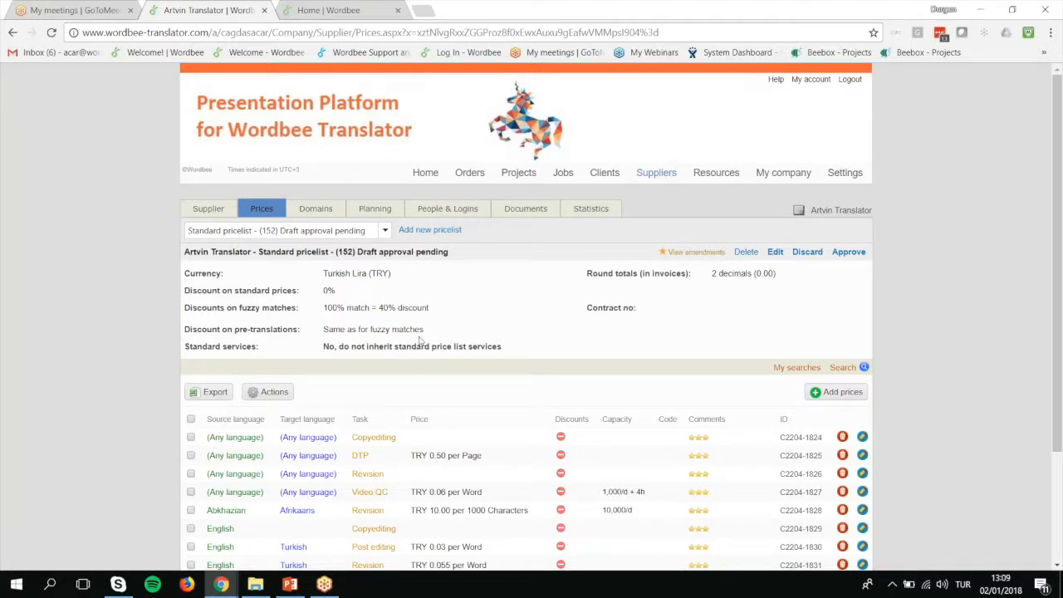
- Review the supplier draft's amendments as manager, comparing original and amended prices per service, and close the comparison
scroll(421, 341, down, 1)
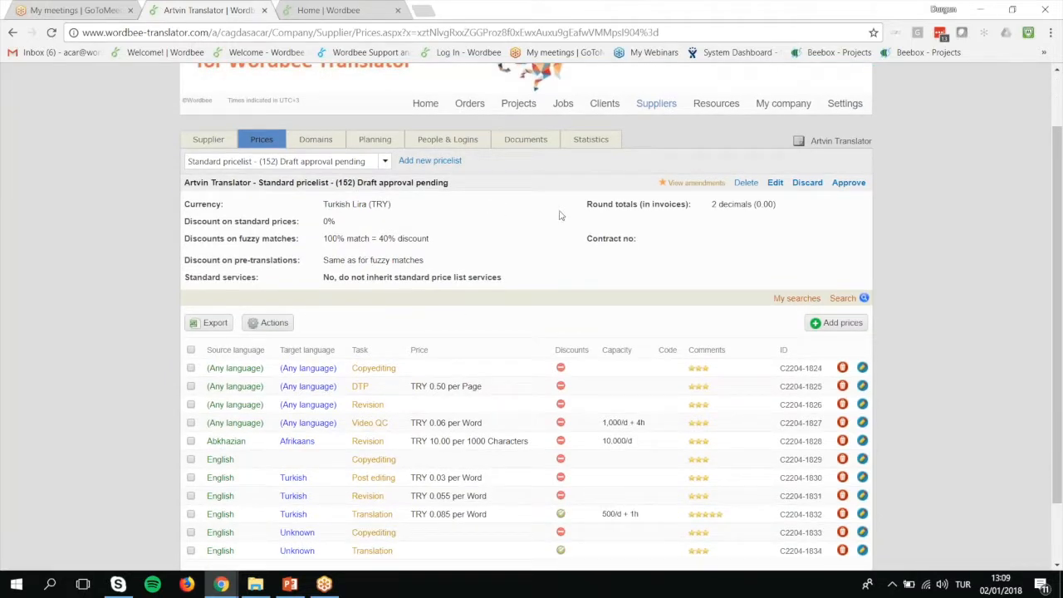
click(673, 183)
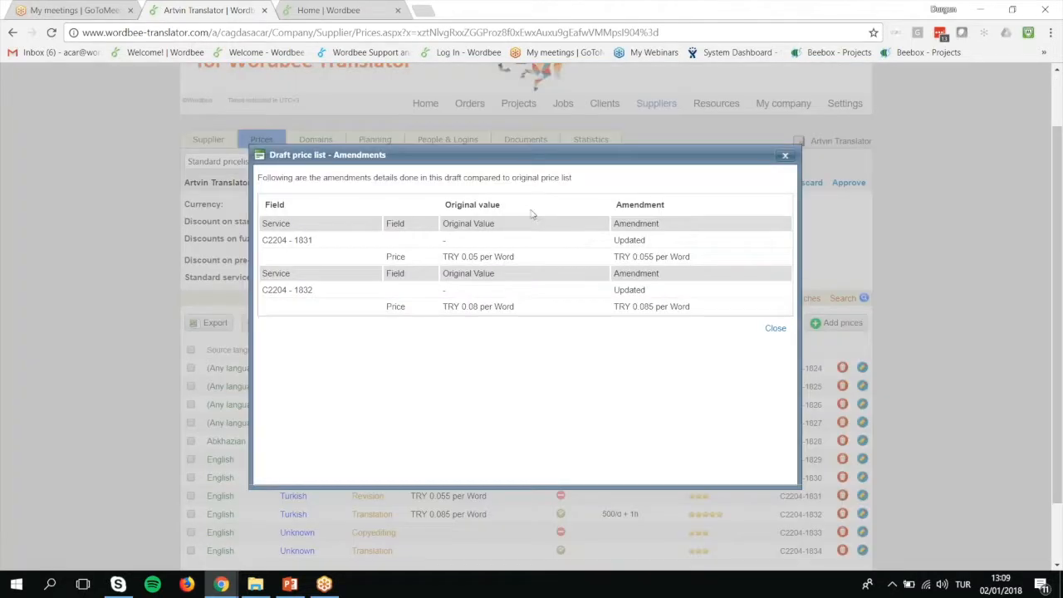
drag(500, 205, 447, 209)
drag(670, 208, 616, 208)
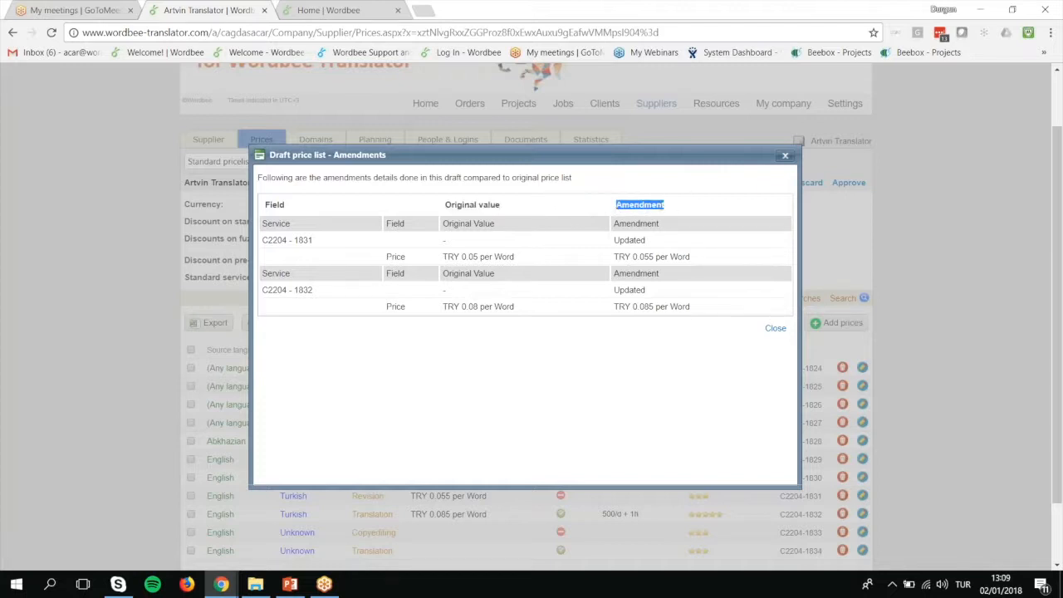
click(777, 330)
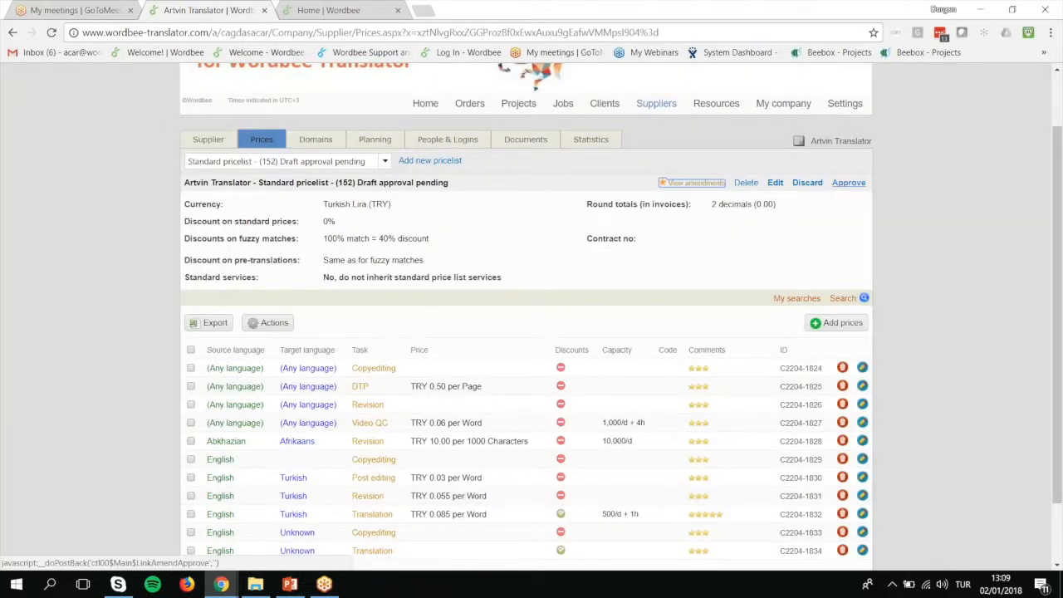
- Approve the supplier's draft pricelist and check the available pricelists and the English to Turkish prices in the standard pricelist
click(849, 182)
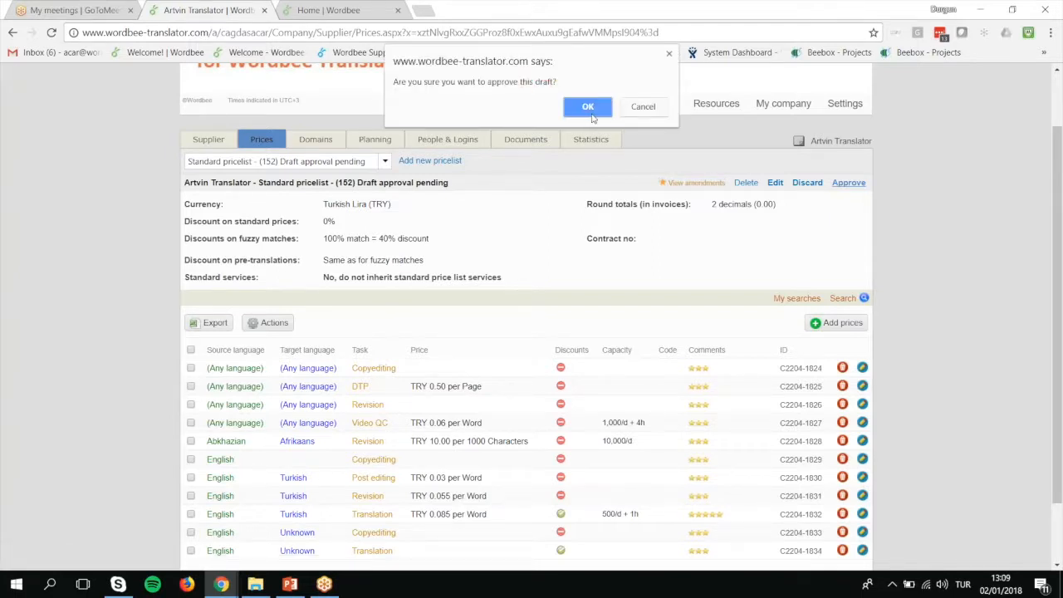
click(591, 115)
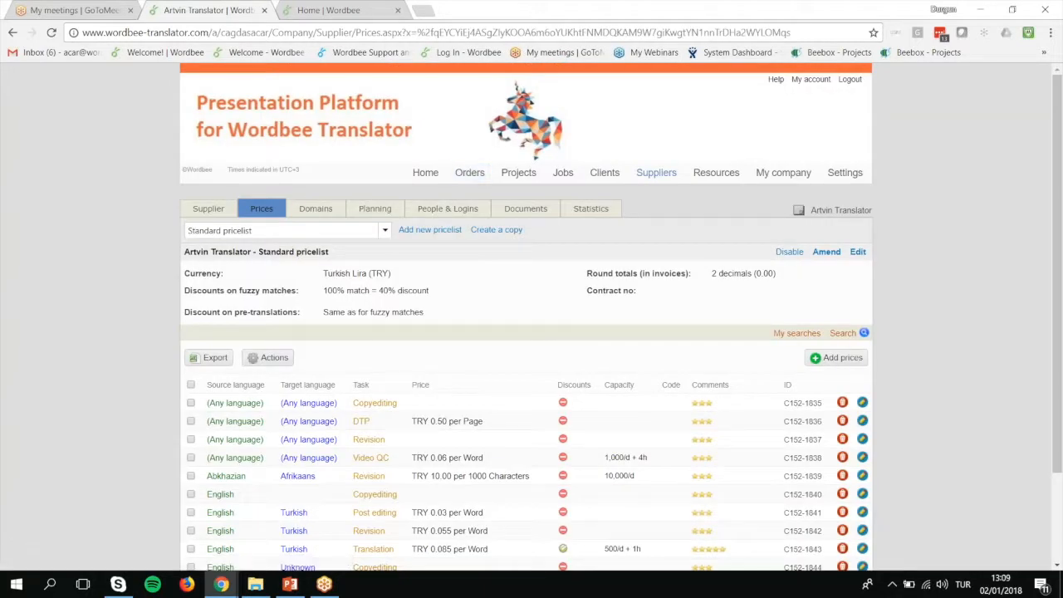
click(385, 231)
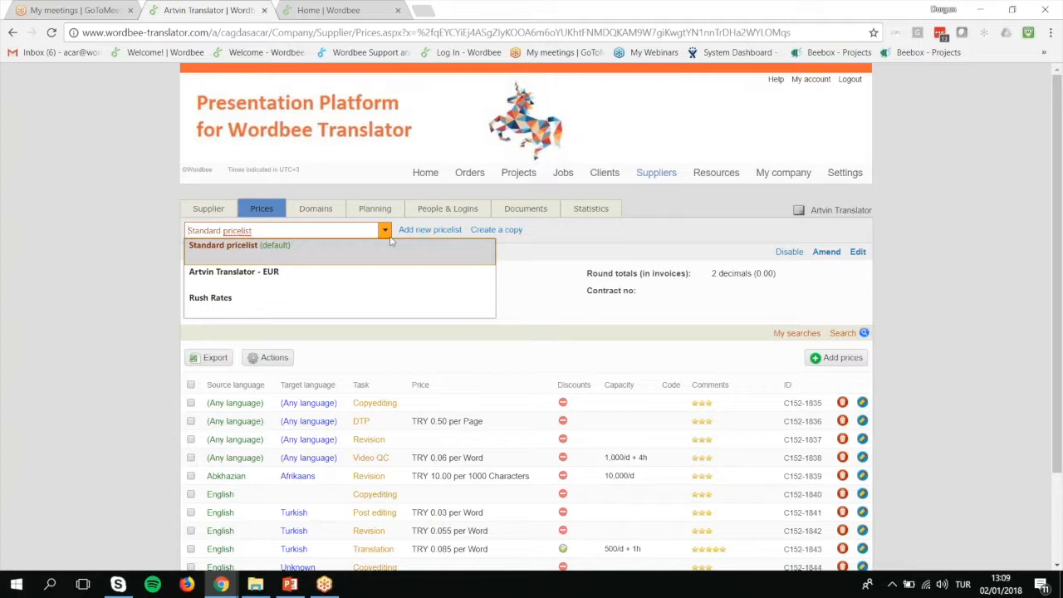
click(562, 296)
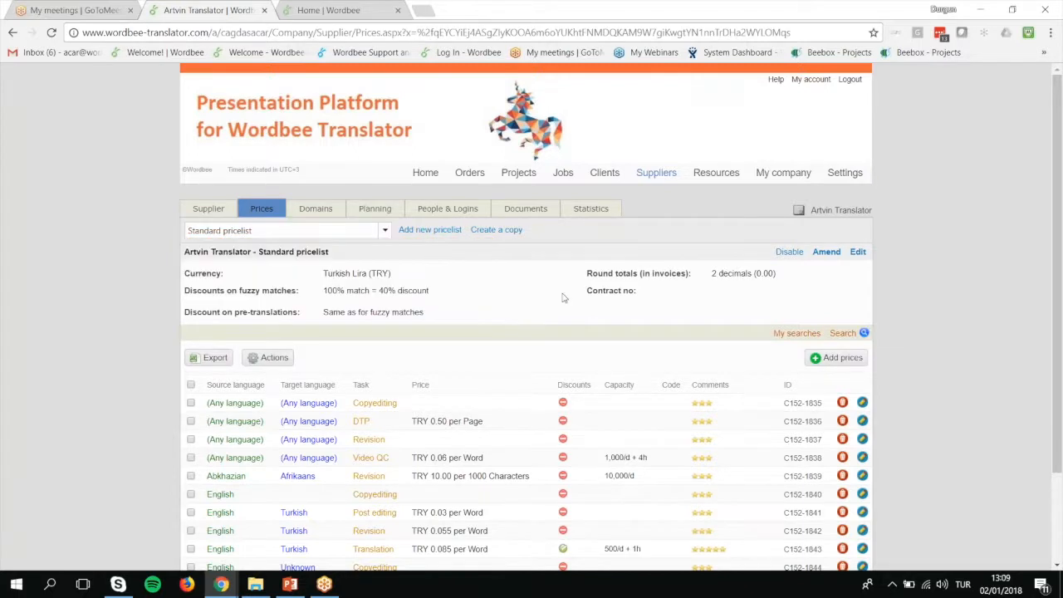
scroll(573, 349, down, 3)
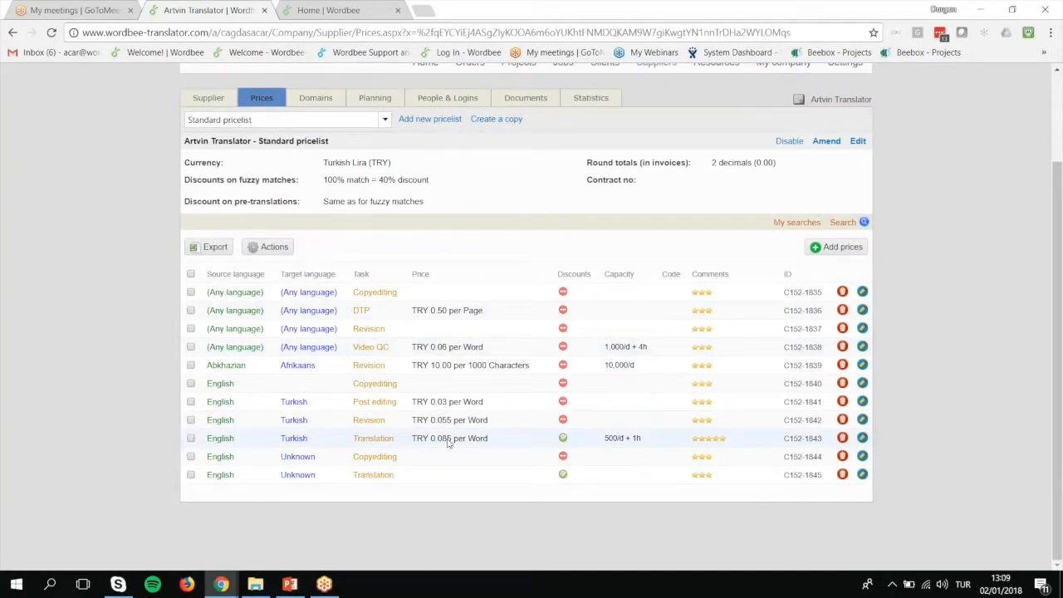